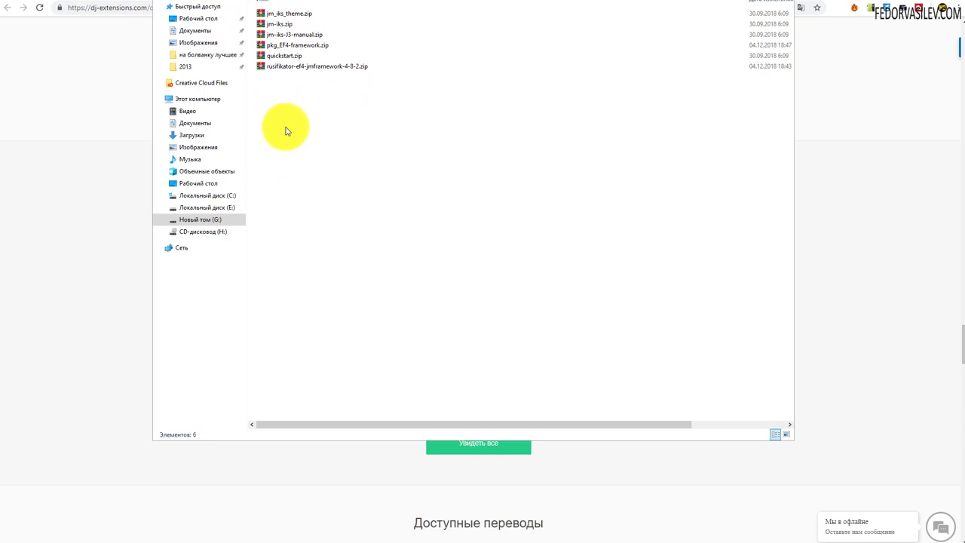
Step: Select the jm_iks_theme.zip and jm-iks.zip archives in the template folder to look at them
{"action": "left_click", "coordinate": [270, 15]}
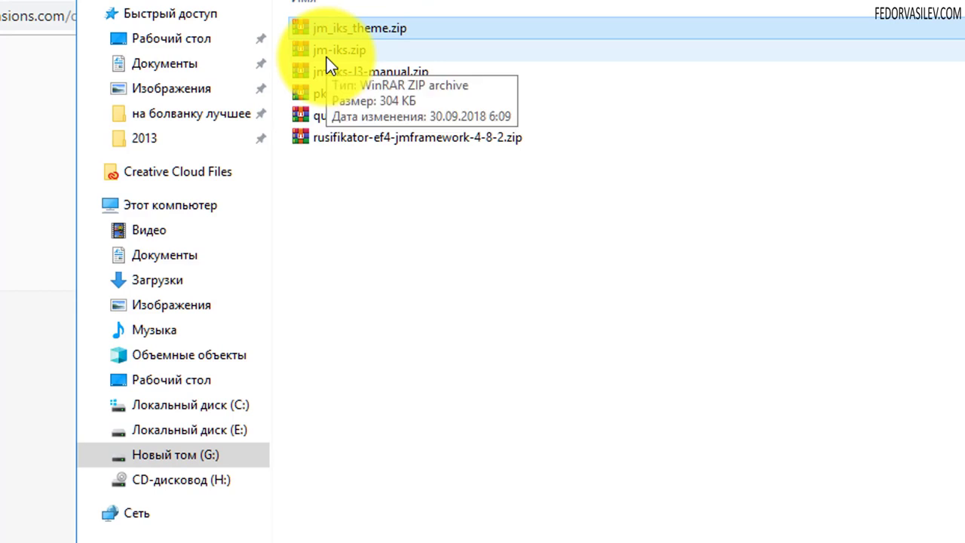
{"action": "left_click", "coordinate": [326, 57]}
{"action": "left_click", "coordinate": [359, 34]}
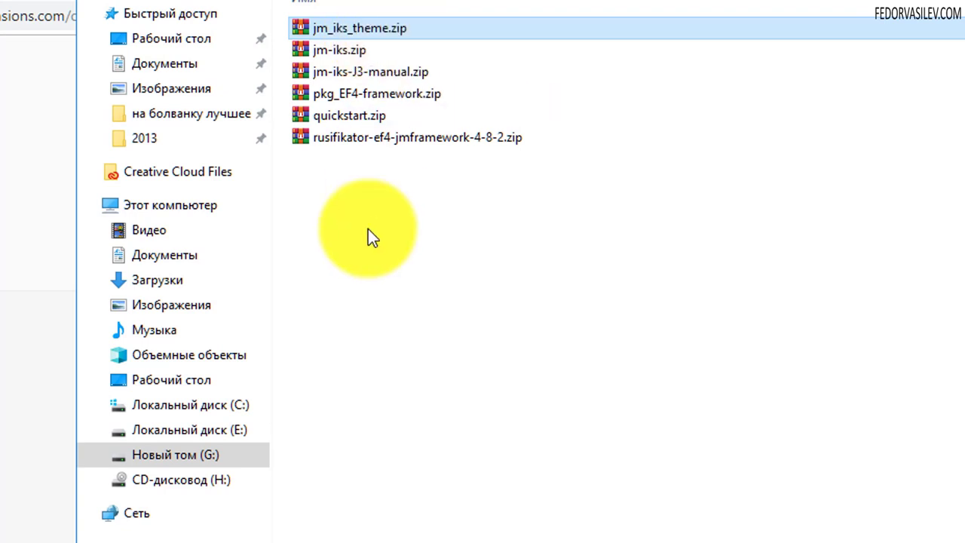
Step: Open jm-iks-J3-manual.zip in WinRAR and enter its jm-iks-J3-manual folder
{"action": "left_click", "coordinate": [387, 71]}
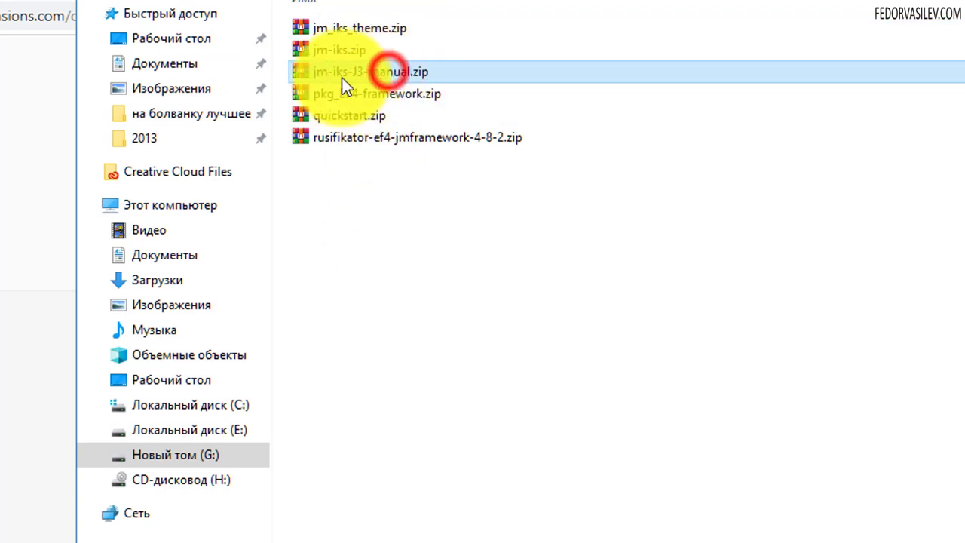
{"action": "right_click", "coordinate": [398, 73]}
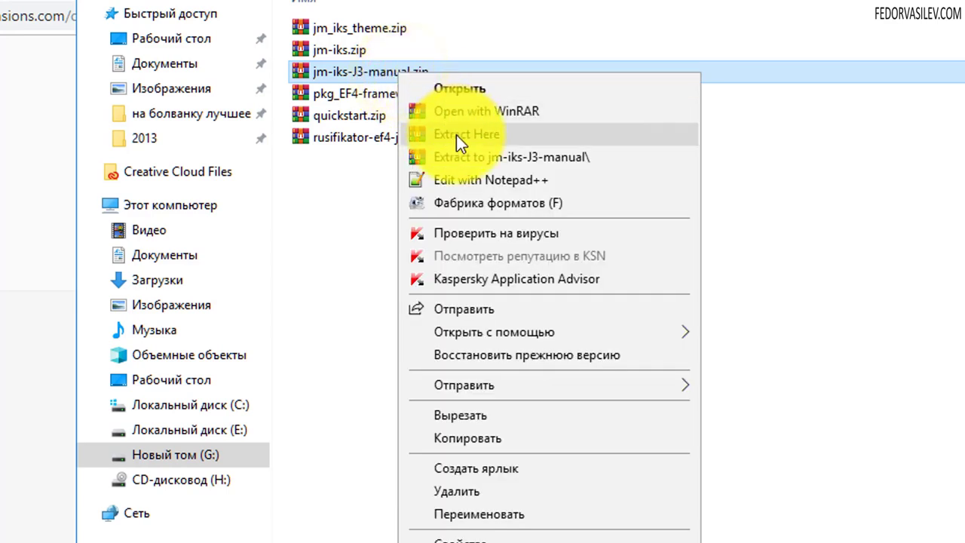
{"action": "left_click", "coordinate": [458, 93]}
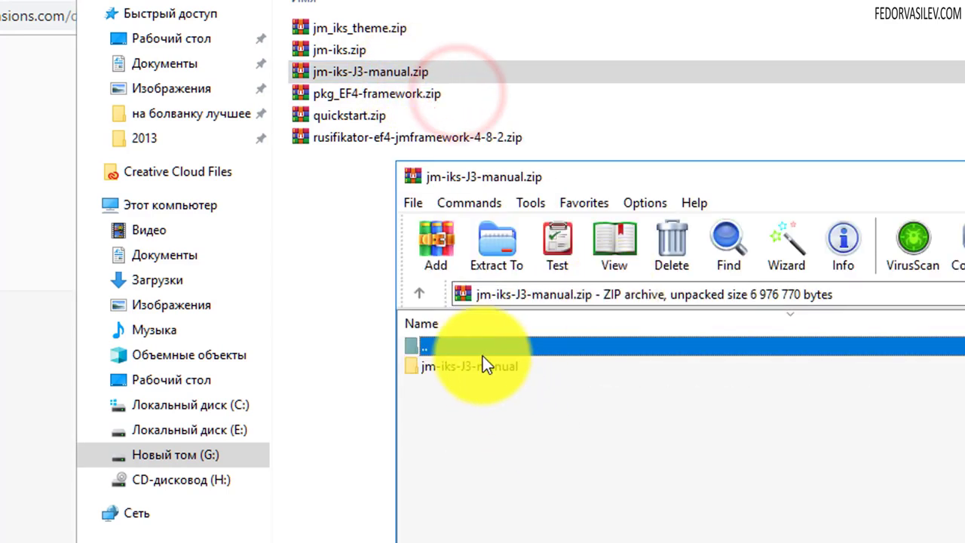
{"action": "double_click", "coordinate": [480, 367]}
{"action": "left_click_drag", "start_coordinate": [577, 177], "coordinate": [566, 48]}
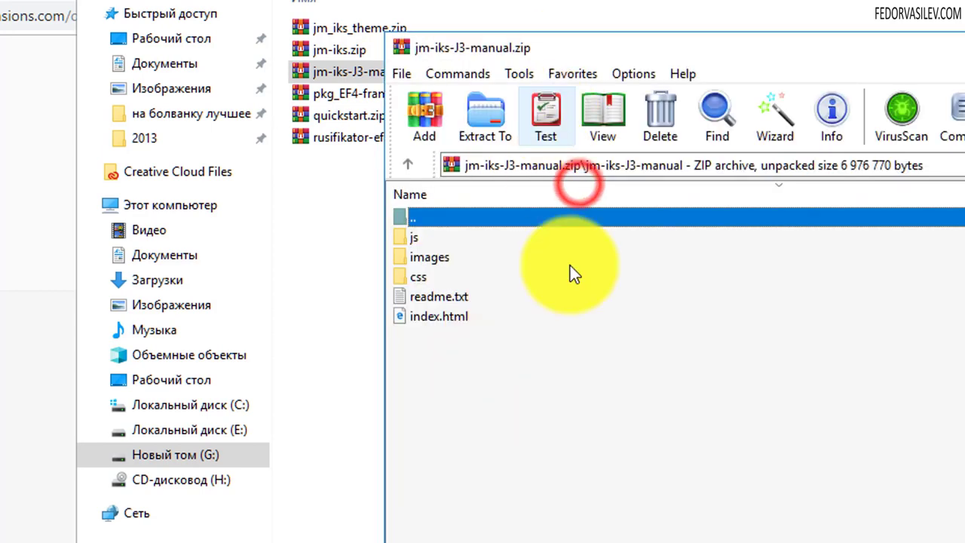
Step: Look at the index.html file inside the manual archive and close the archive
{"action": "left_click", "coordinate": [434, 317]}
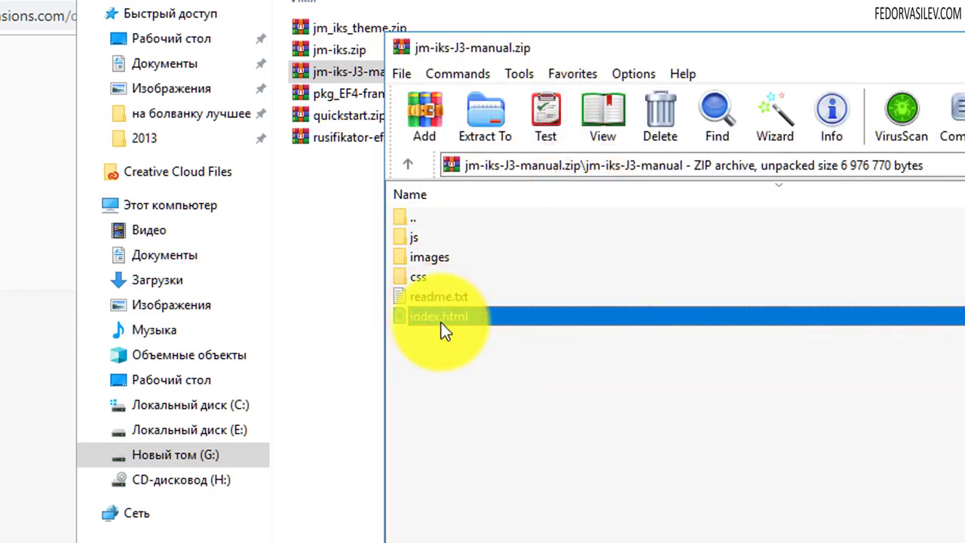
{"action": "right_click", "coordinate": [442, 319]}
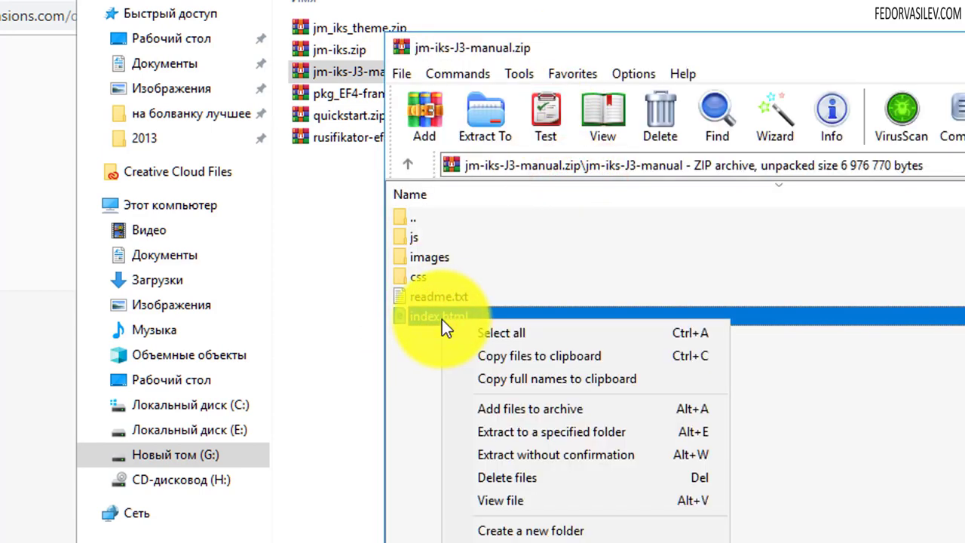
{"action": "left_click", "coordinate": [420, 340]}
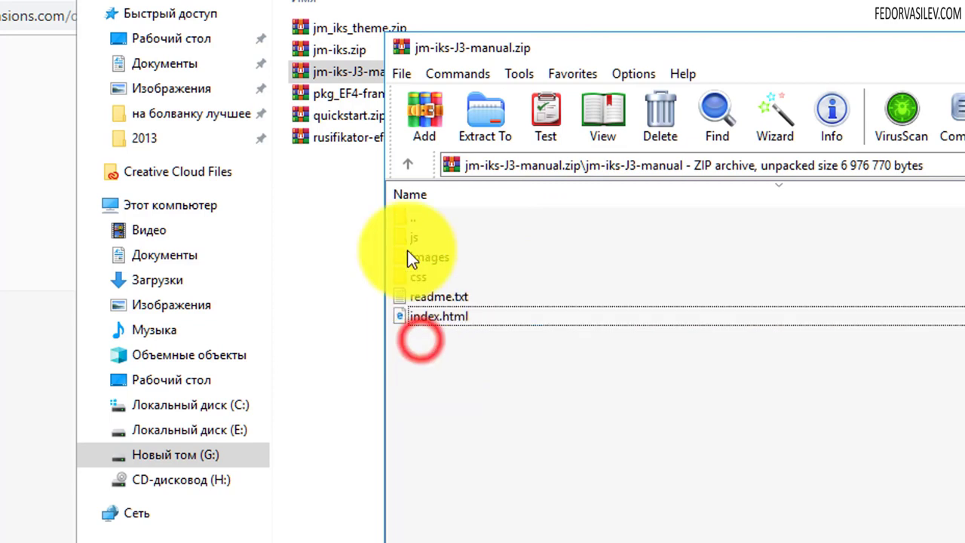
{"action": "right_click", "coordinate": [442, 317]}
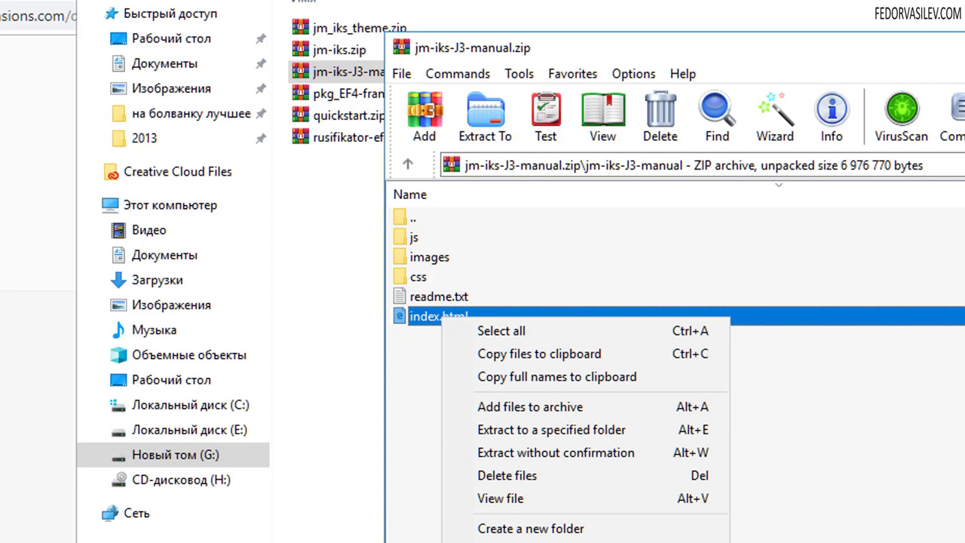
{"action": "key", "text": "Escape"}
{"action": "key", "text": "Escape"}
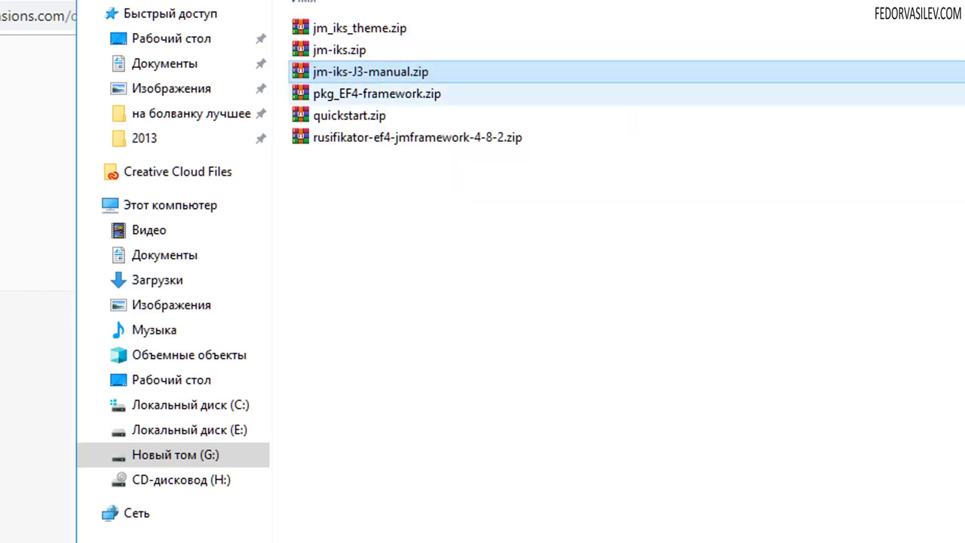
Step: Select pkg_EF4-framework.zip and examine the EF4 Framework and EF4 Framework + DJ-jQueryMonster downloads on the Joomla-Monster frameworks page in the browser
{"action": "left_click", "coordinate": [373, 97]}
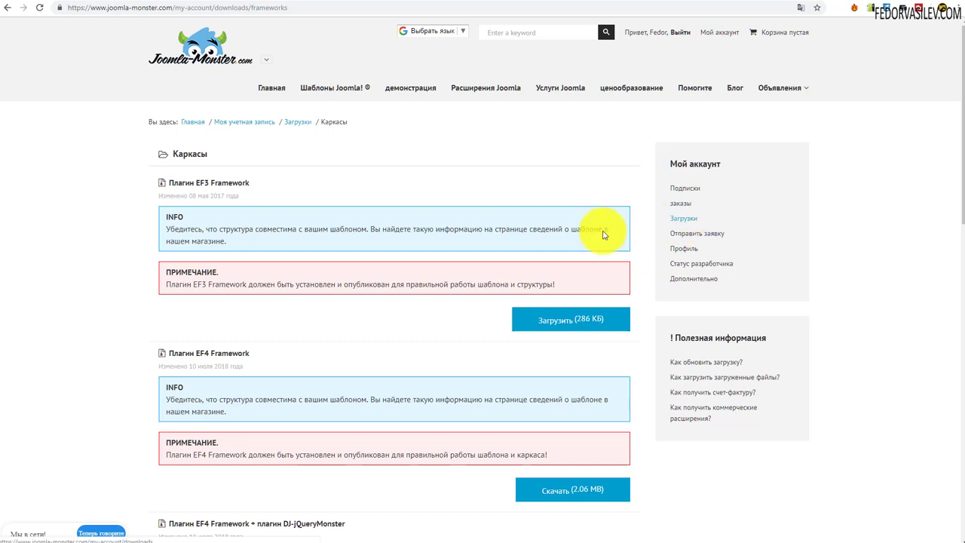
{"action": "scroll", "coordinate": [363, 213], "scroll_direction": "down", "scroll_amount": 1}
{"action": "scroll", "coordinate": [202, 170], "scroll_direction": "down", "scroll_amount": 2}
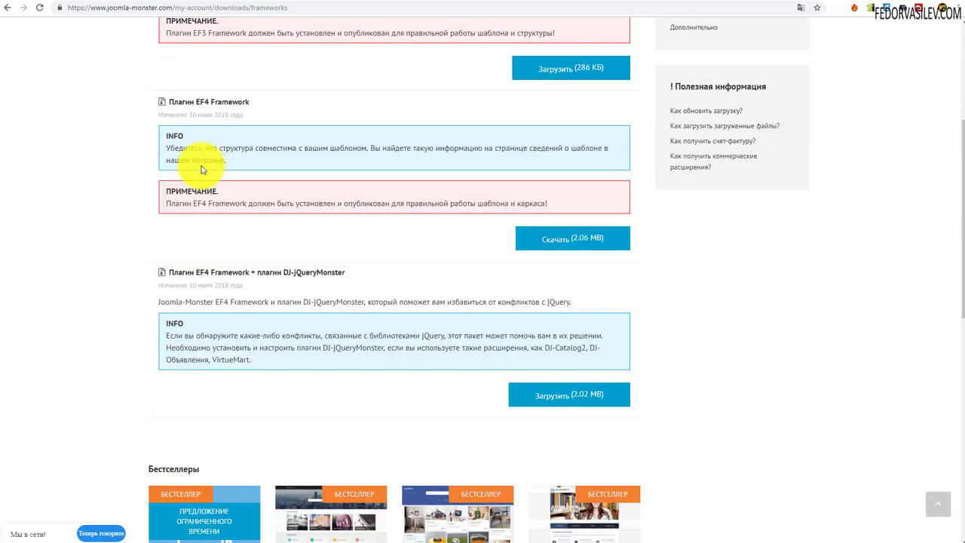
{"action": "left_click", "coordinate": [247, 101]}
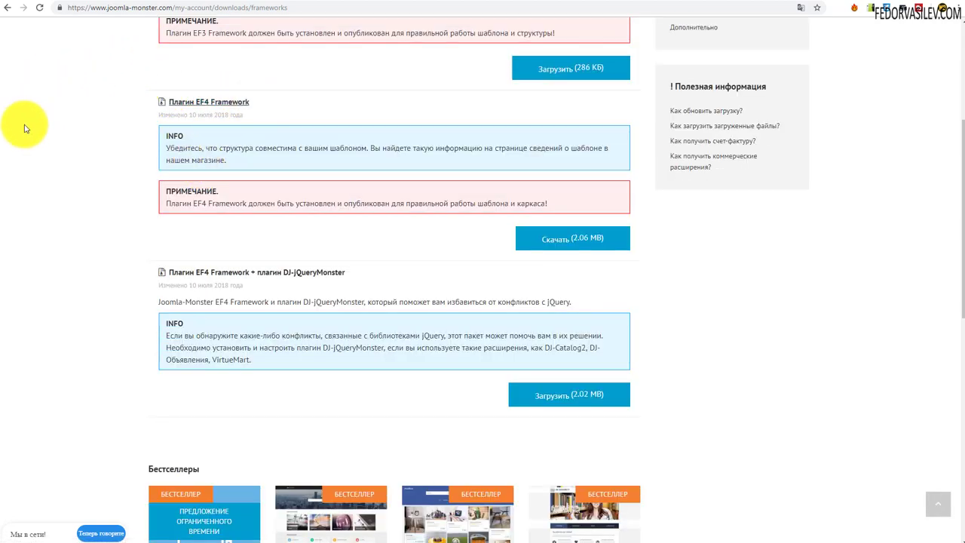
{"action": "scroll", "coordinate": [112, 185], "scroll_direction": "down", "scroll_amount": 1}
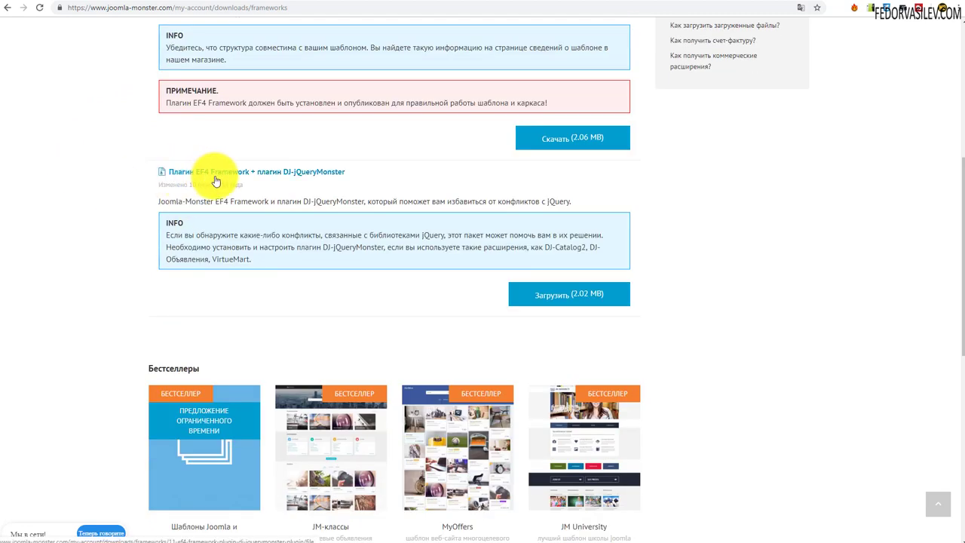
{"action": "left_click", "coordinate": [351, 174]}
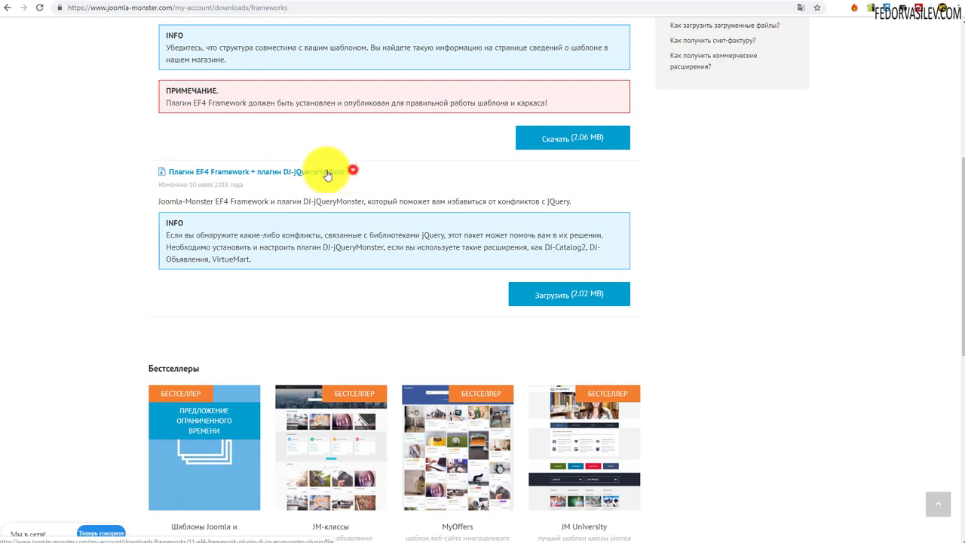
{"action": "left_click", "coordinate": [271, 173]}
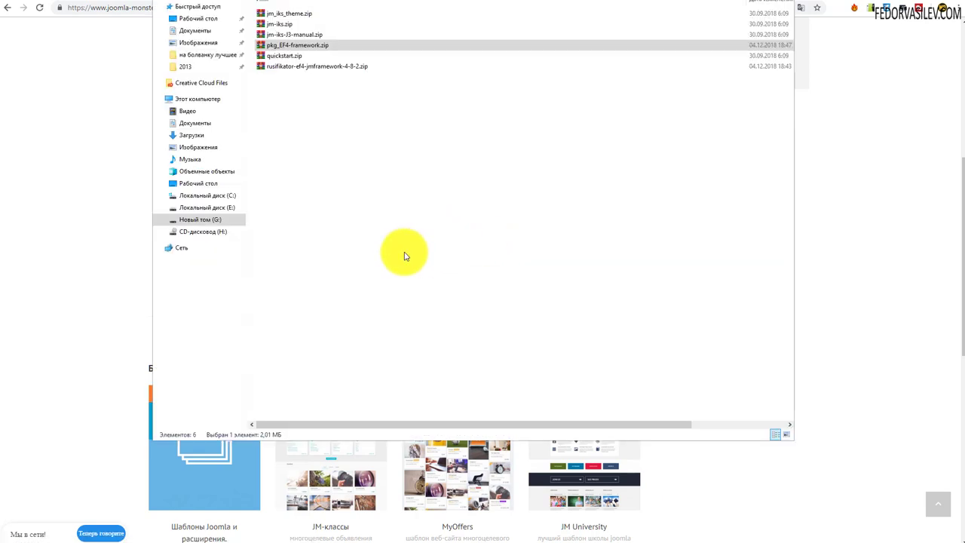
Step: Open pkg_EF4-framework.zip in WinRAR, inspect the plugin files in its pkg_EF4-framework folder, and close it
{"action": "right_click", "coordinate": [281, 48]}
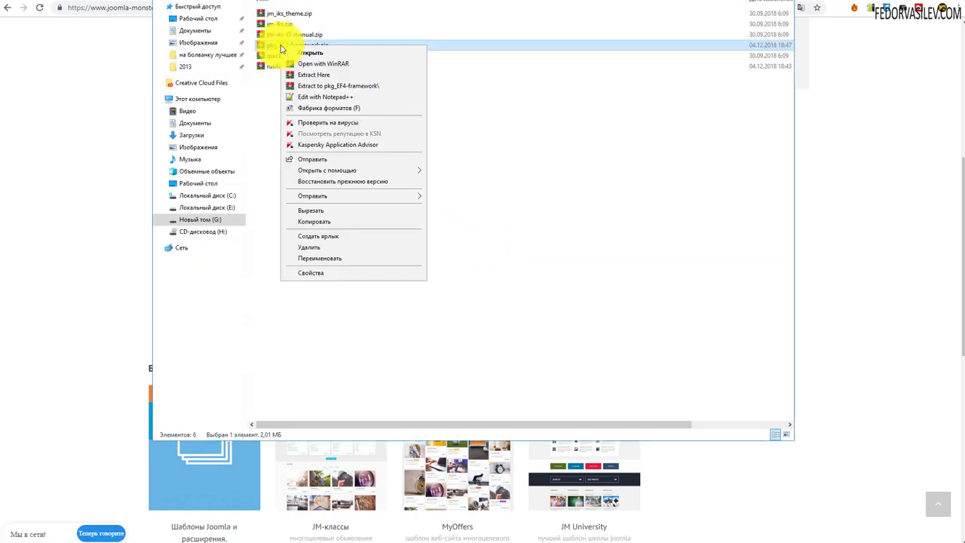
{"action": "left_click", "coordinate": [306, 63]}
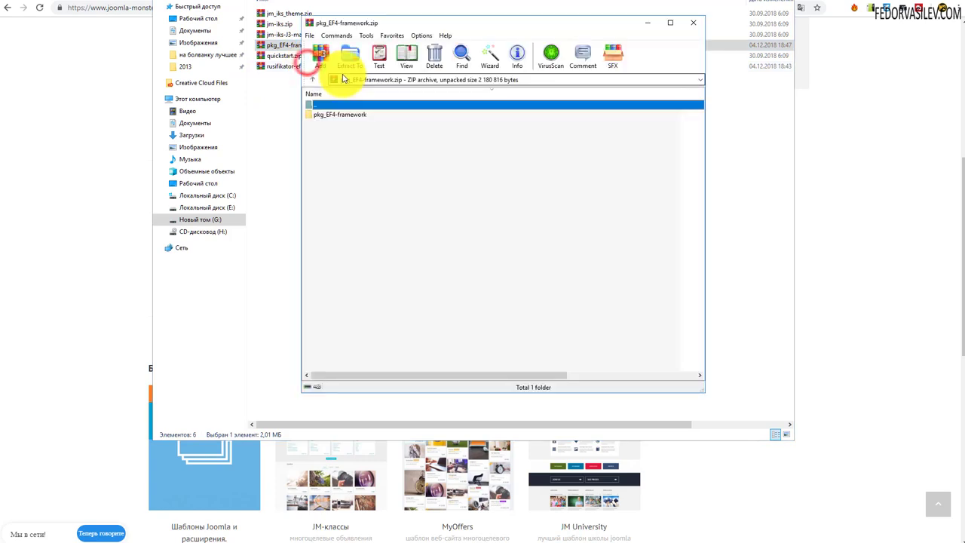
{"action": "double_click", "coordinate": [340, 115]}
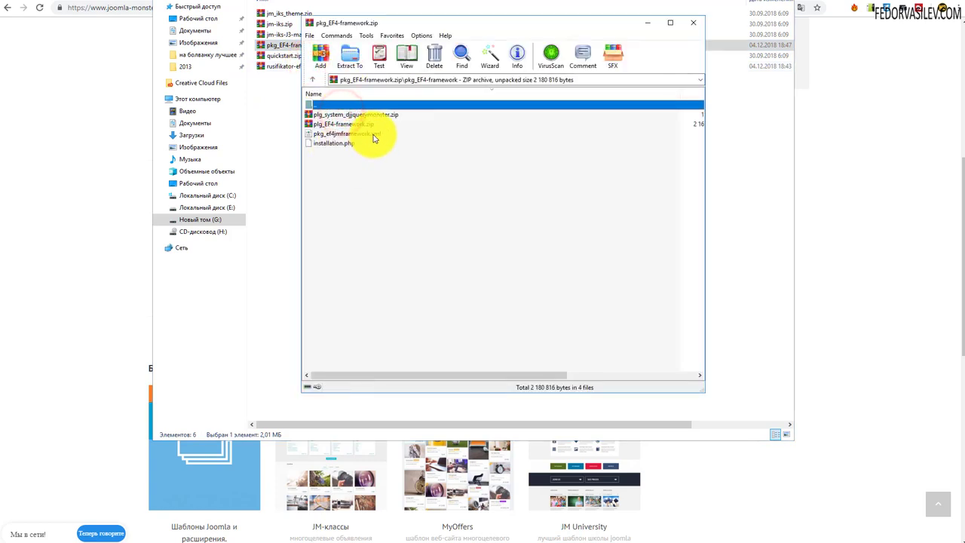
{"action": "left_click", "coordinate": [371, 133]}
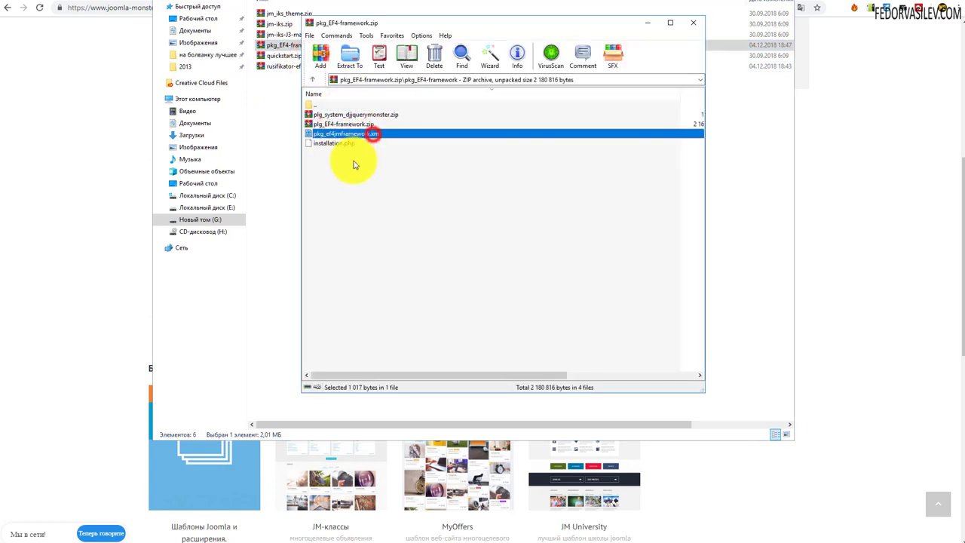
{"action": "left_click", "coordinate": [344, 114]}
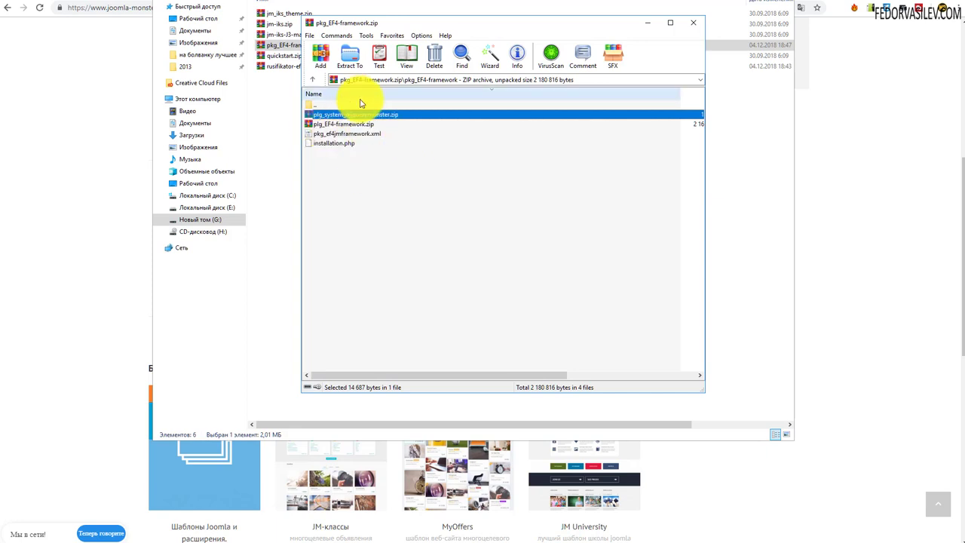
{"action": "left_click", "coordinate": [692, 23]}
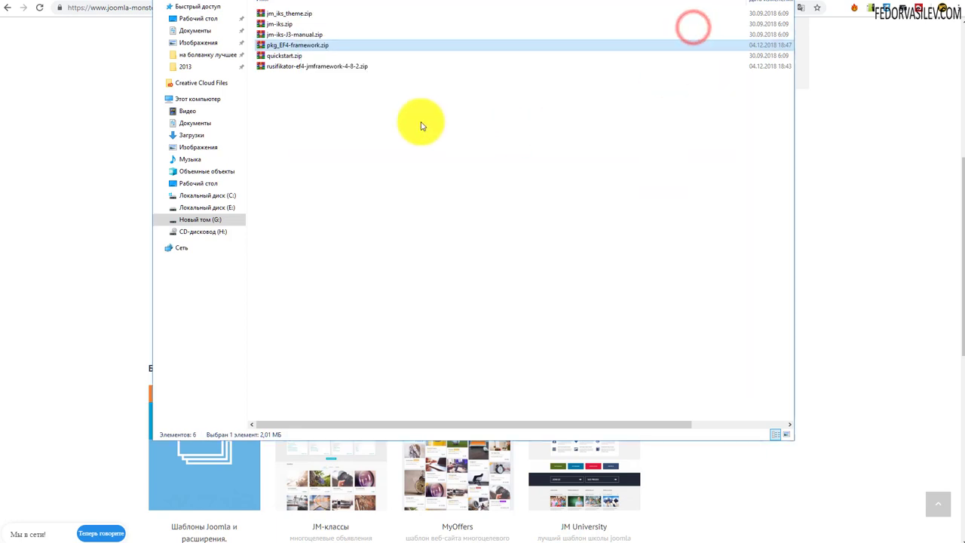
Step: Select quickstart.zip and browse the JM IKS template's demo home page in the browser from beginning to end
{"action": "left_click", "coordinate": [290, 55]}
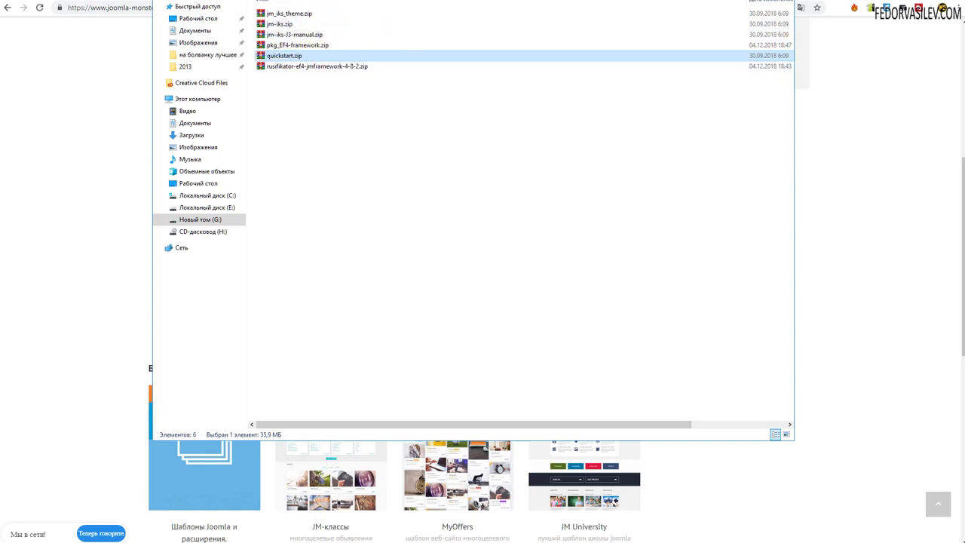
{"action": "key", "text": "Escape"}
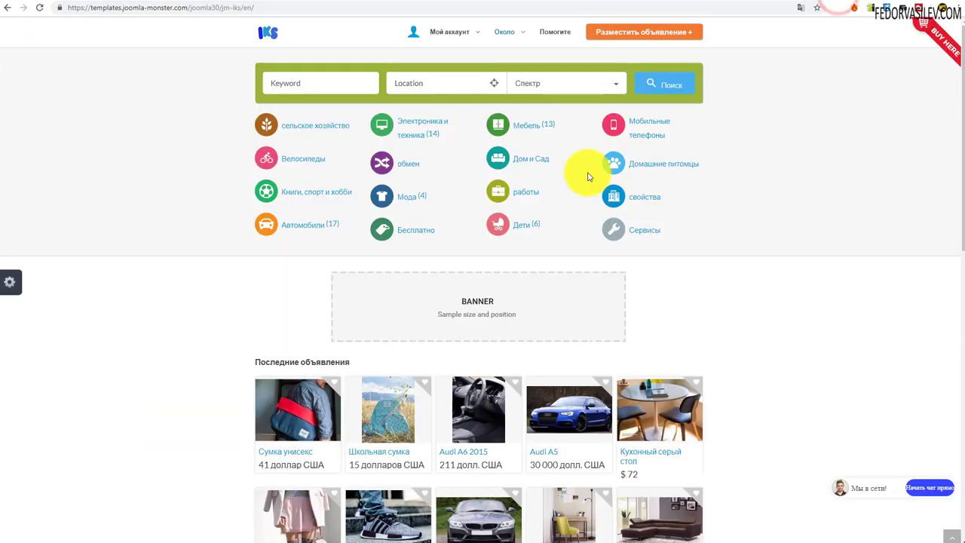
{"action": "scroll", "coordinate": [404, 158], "scroll_direction": "down", "scroll_amount": 6}
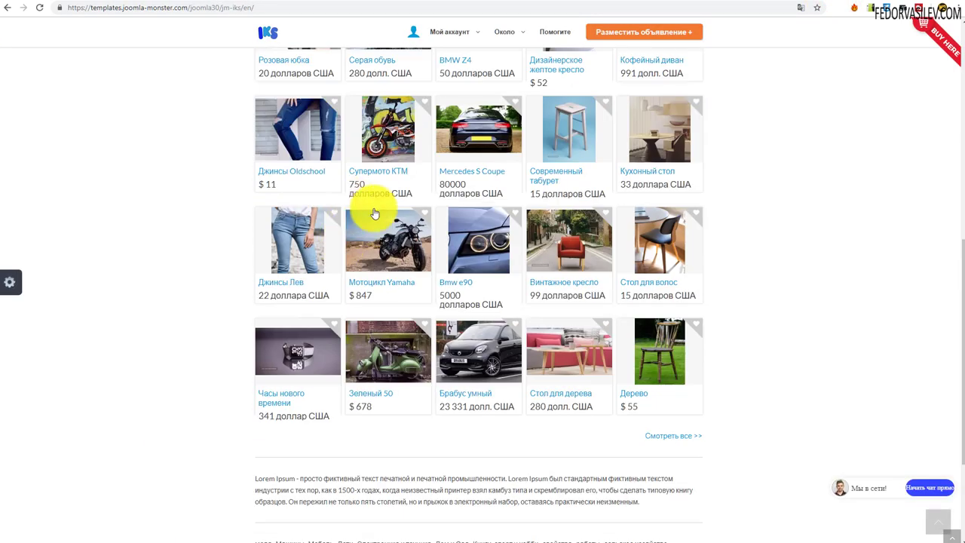
{"action": "scroll", "coordinate": [458, 387], "scroll_direction": "down", "scroll_amount": 2}
{"action": "scroll", "coordinate": [176, 222], "scroll_direction": "up", "scroll_amount": 10}
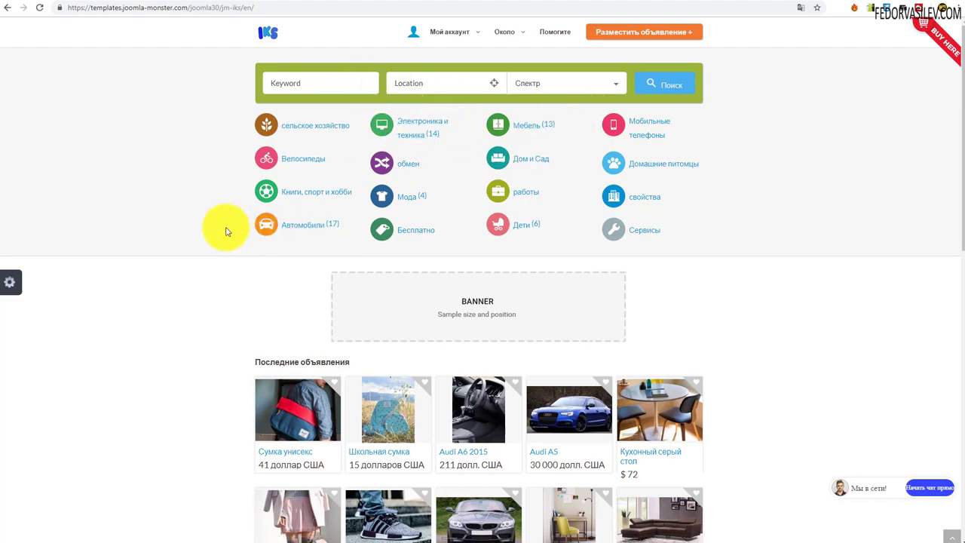
{"action": "scroll", "coordinate": [162, 209], "scroll_direction": "down", "scroll_amount": 9}
{"action": "scroll", "coordinate": [213, 255], "scroll_direction": "up", "scroll_amount": 10}
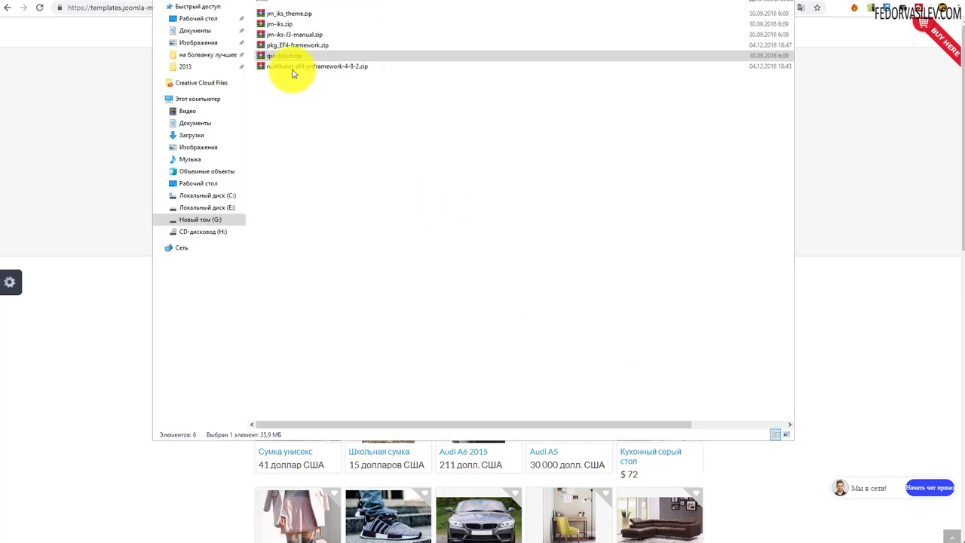
Step: Select rusifikator-ef4-jmframework-4-8-2.zip, and inspect the contents of DJ-Classifieds_AIO_3.7.5.zip in the component folder with WinRAR
{"action": "left_click", "coordinate": [291, 68]}
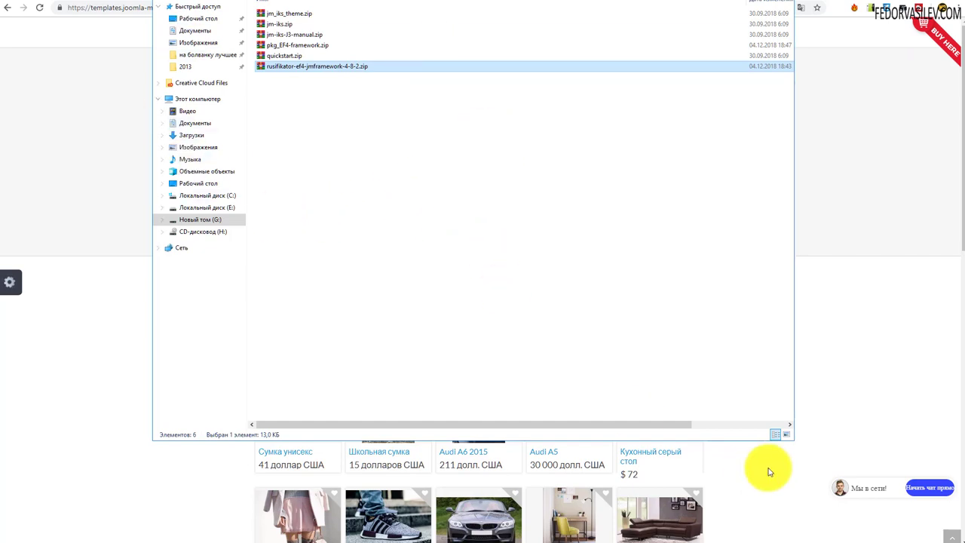
{"action": "key", "text": "alt+Left"}
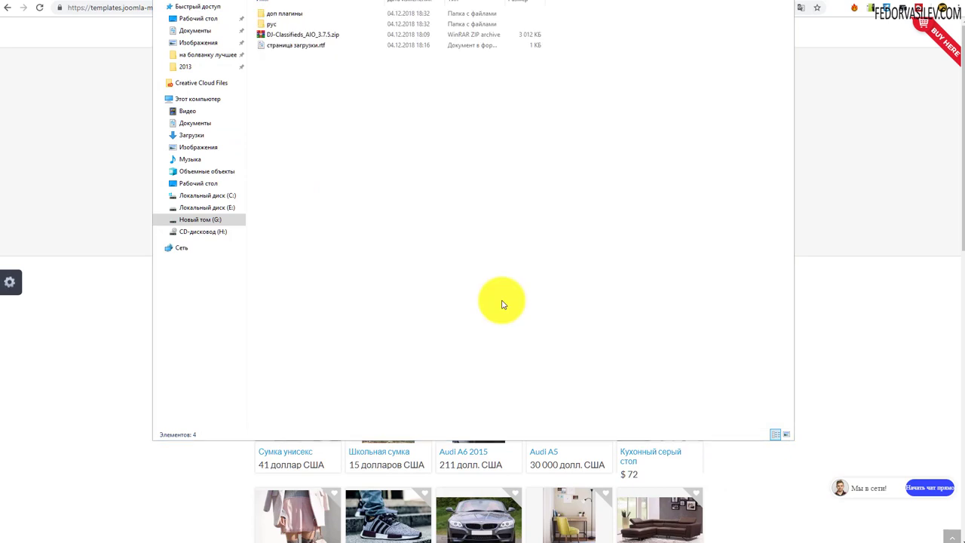
{"action": "right_click", "coordinate": [280, 36]}
{"action": "left_click", "coordinate": [300, 44]}
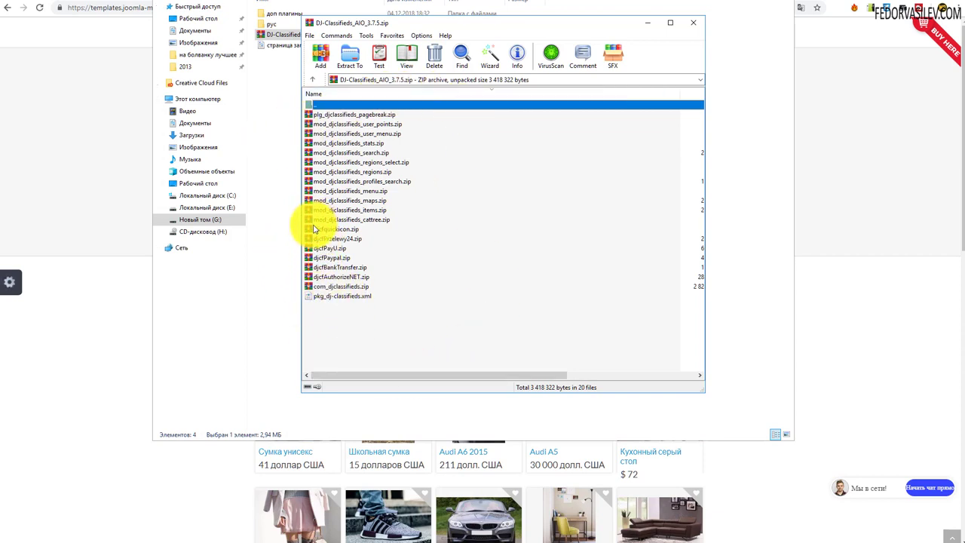
{"action": "left_click", "coordinate": [687, 30]}
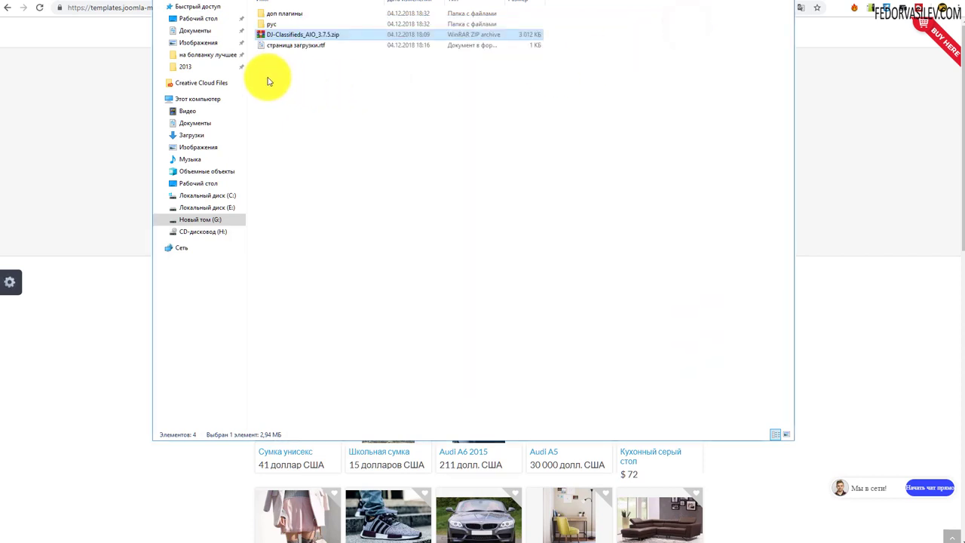
Step: Look at ru-RU.dj-classifieds374.zip in the "рус" folder and return to the DJ-Classifieds folder
{"action": "left_click", "coordinate": [270, 25]}
{"action": "double_click", "coordinate": [271, 24]}
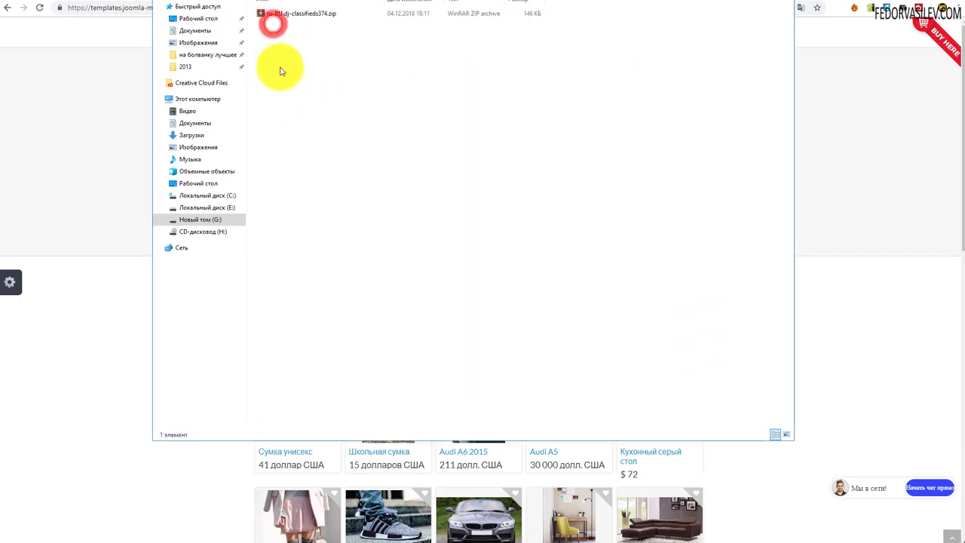
{"action": "left_click", "coordinate": [279, 19]}
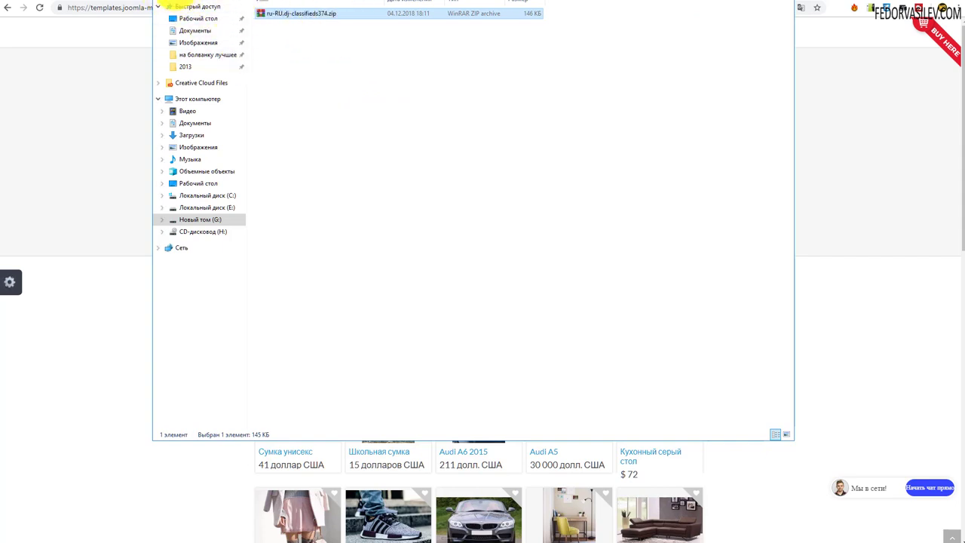
{"action": "key", "text": "BackSpace"}
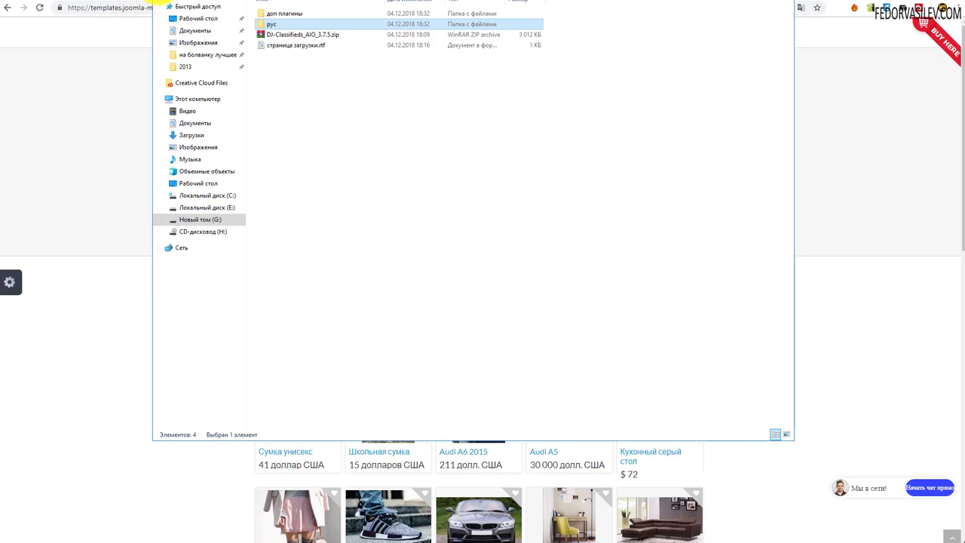
Step: Open the "доп плагины" folder and widen its name column to fit the full file names
{"action": "double_click", "coordinate": [281, 13]}
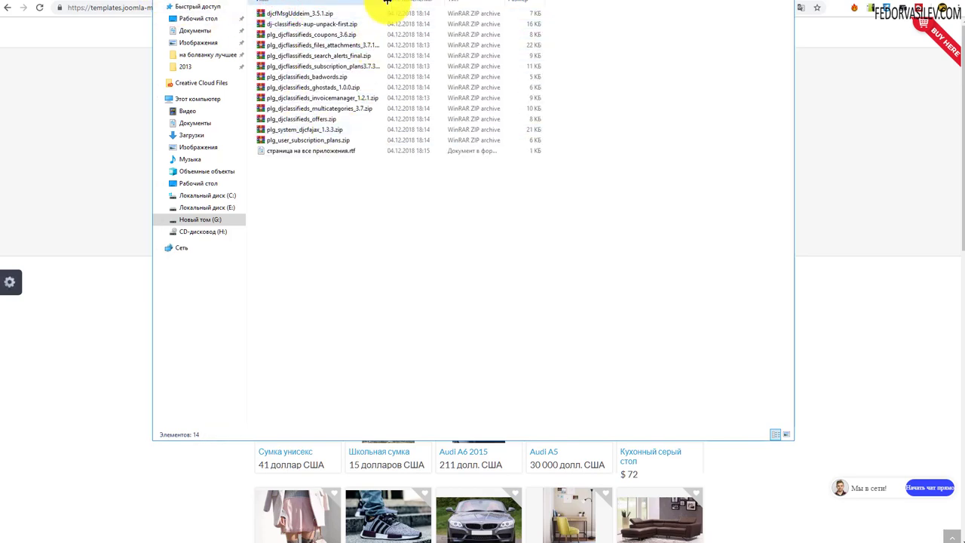
{"action": "left_click_drag", "start_coordinate": [386, 2], "coordinate": [538, 11]}
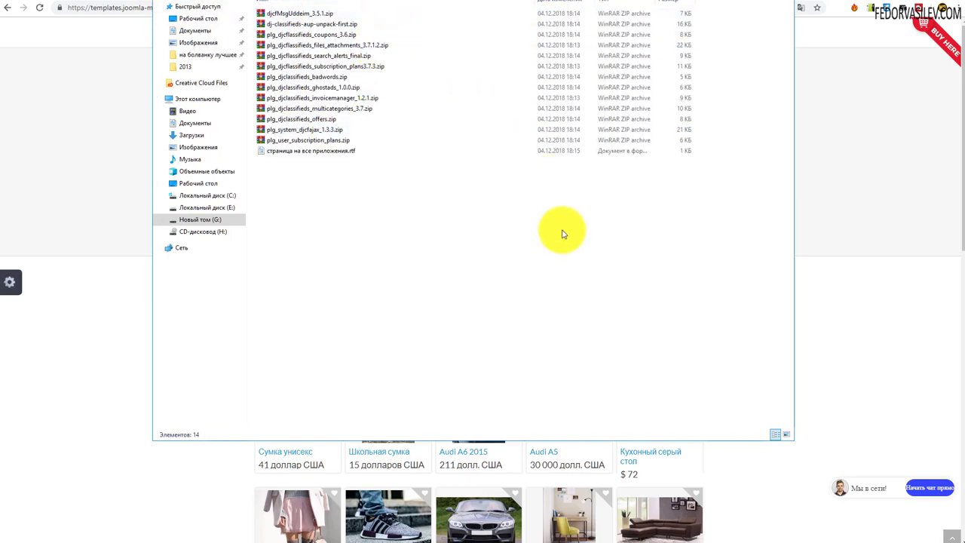
Step: Look over the additional DJ-Classifieds plugin archives by selecting them as a group and clear the selection
{"action": "left_click", "coordinate": [298, 13]}
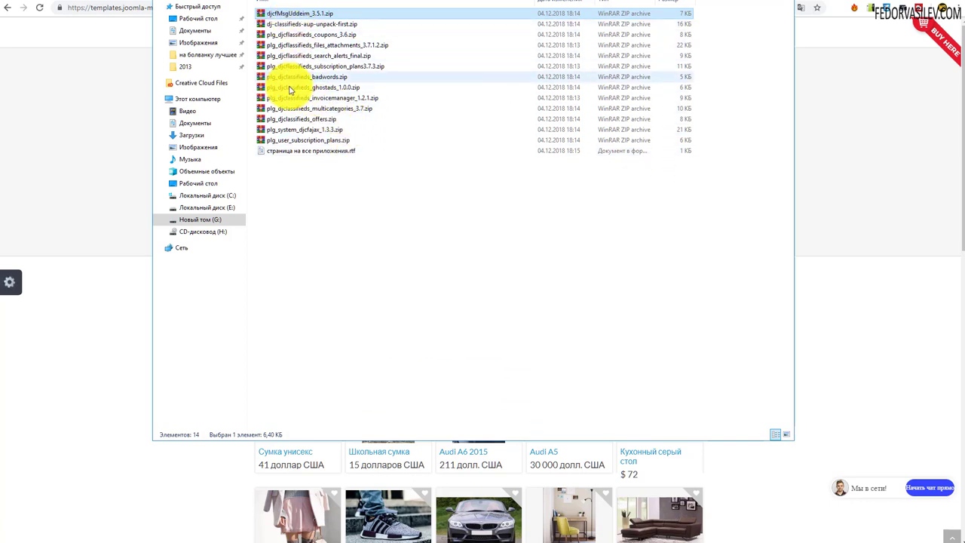
{"action": "left_click_drag", "start_coordinate": [315, 186], "coordinate": [326, 223]}
{"action": "left_click_drag", "start_coordinate": [292, 101], "coordinate": [270, 13]}
{"action": "left_click", "coordinate": [367, 250]}
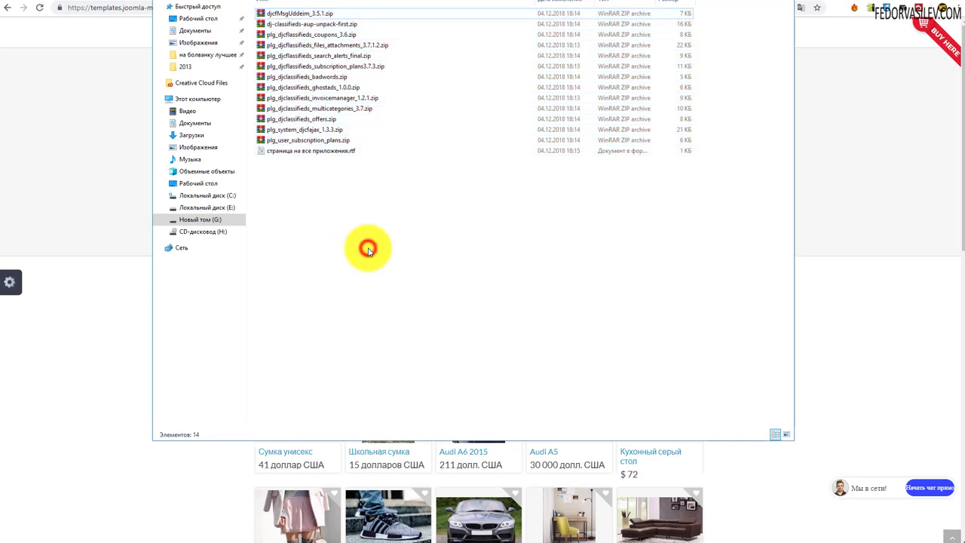
{"action": "left_click_drag", "start_coordinate": [338, 200], "coordinate": [264, 12]}
{"action": "left_click", "coordinate": [354, 219]}
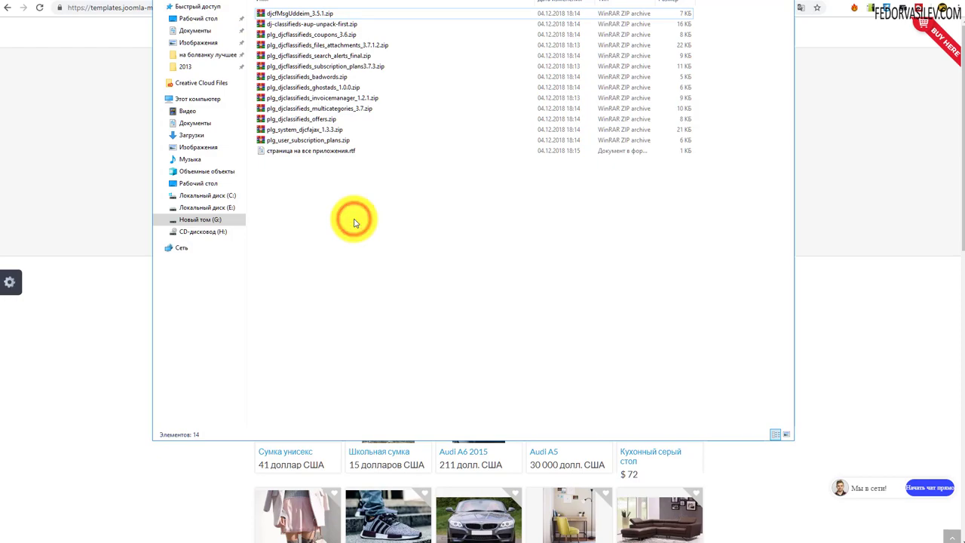